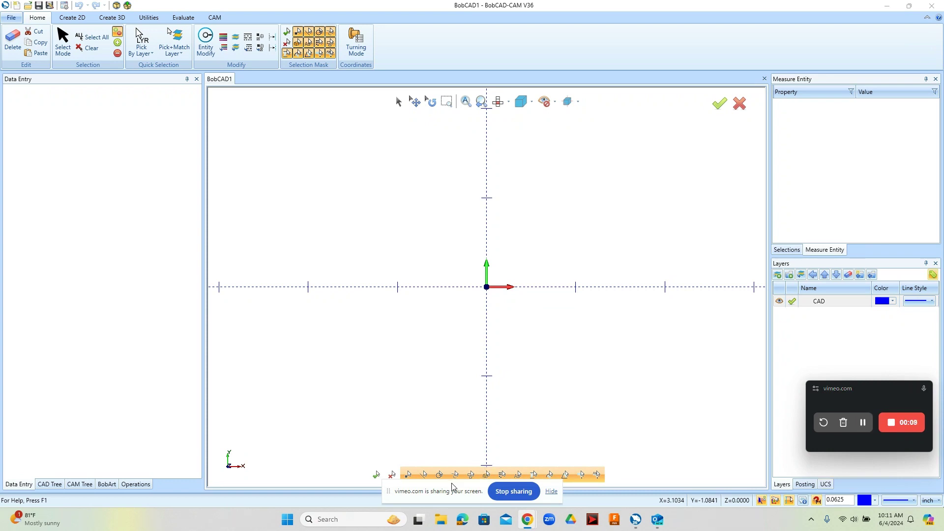
- Open the Settings dialog from the Quick Access Toolbar, landing on the System General page
drag(447, 495, 510, 526)
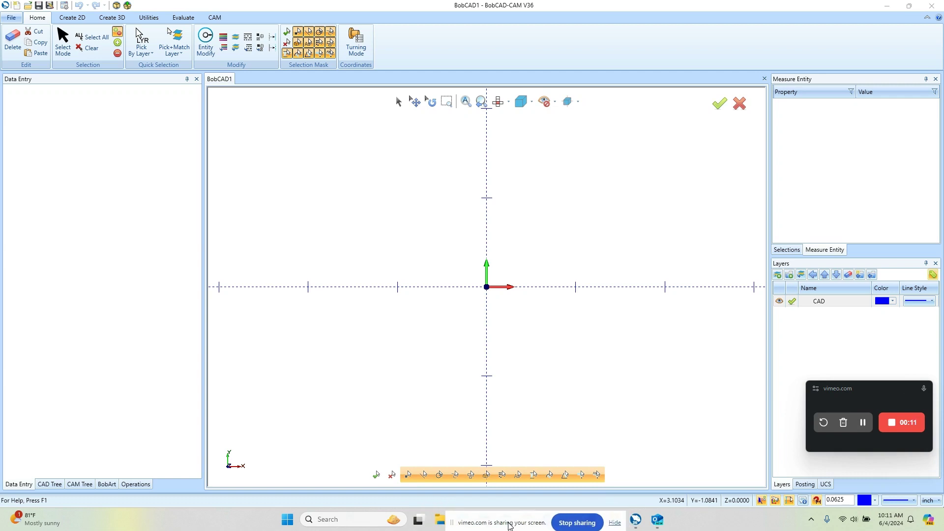
click(65, 7)
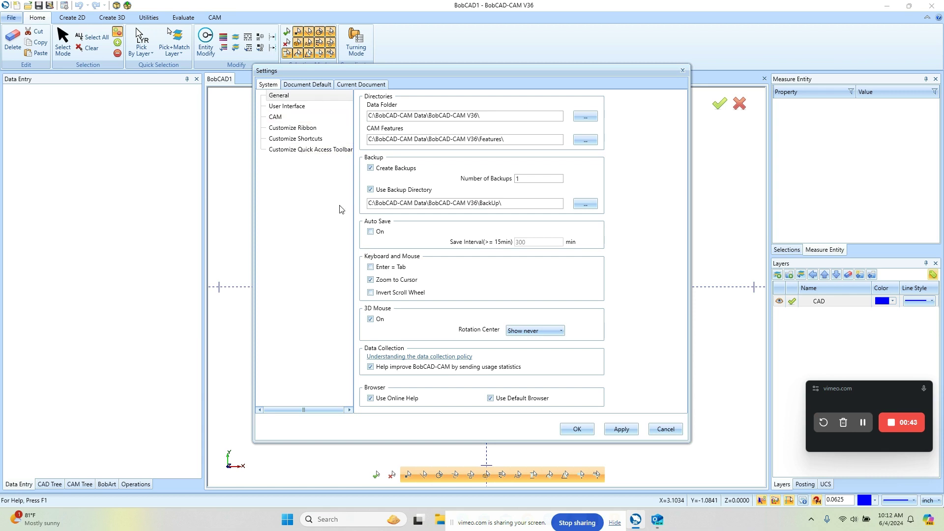
- Show the Current Document tab's Display page and scroll through its Colors list
click(361, 86)
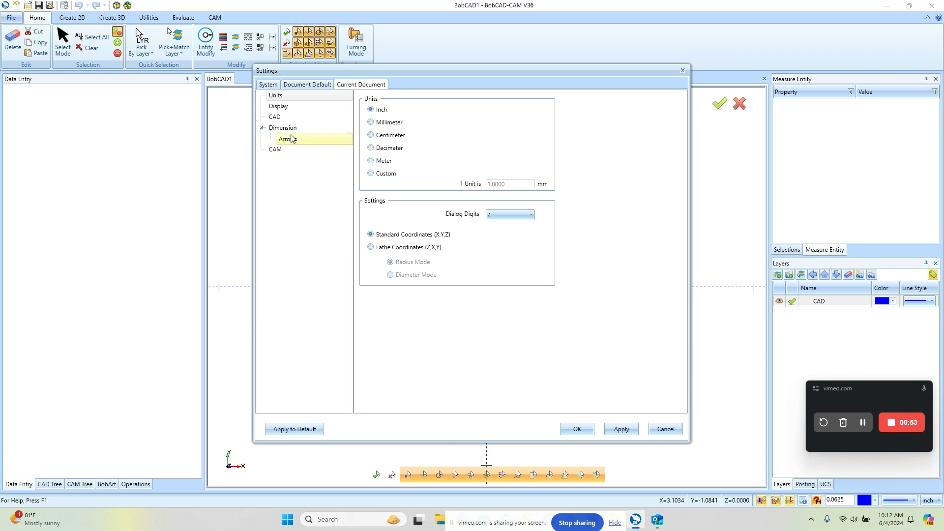
click(286, 107)
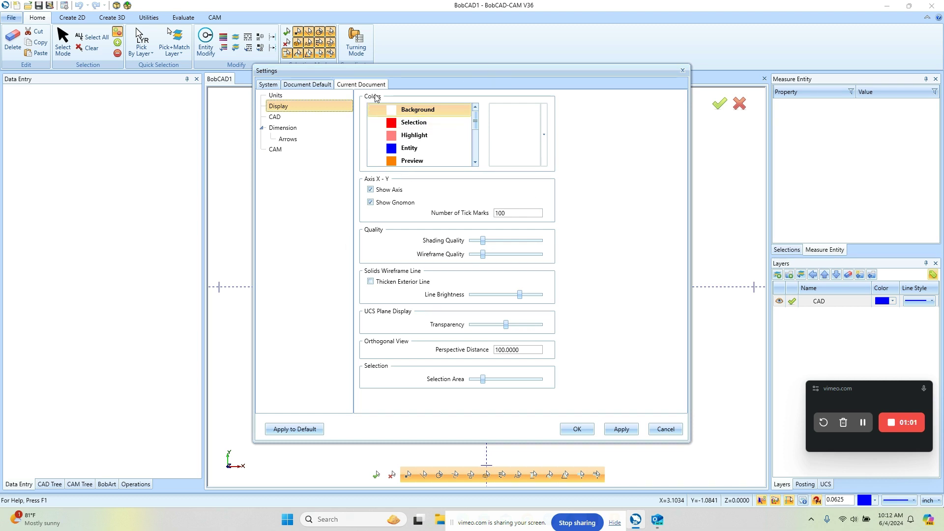
mouse_move(474, 120)
mouse_down()
mouse_move(474, 167)
mouse_move(478, 123)
mouse_up()
- Change the Background colour to grey, apply it and save it as default, then confirm with OK
click(545, 135)
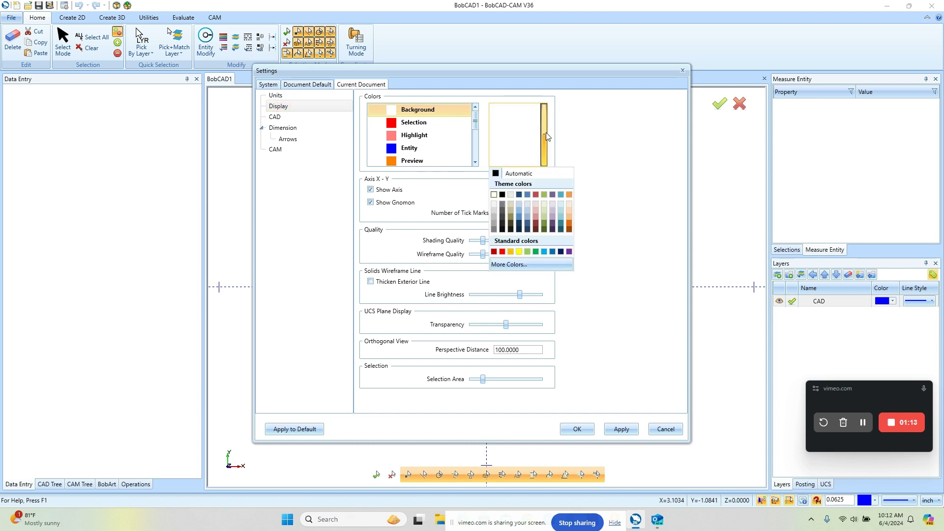
click(502, 217)
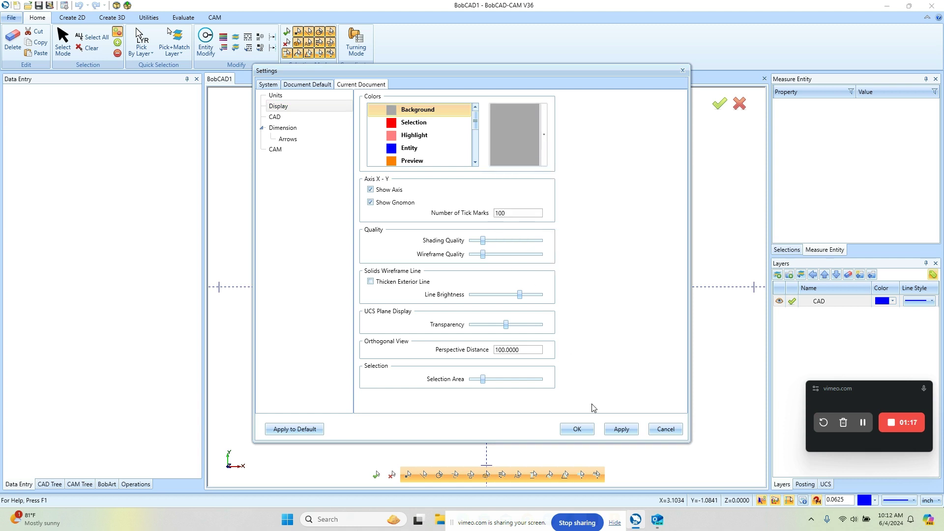
click(621, 429)
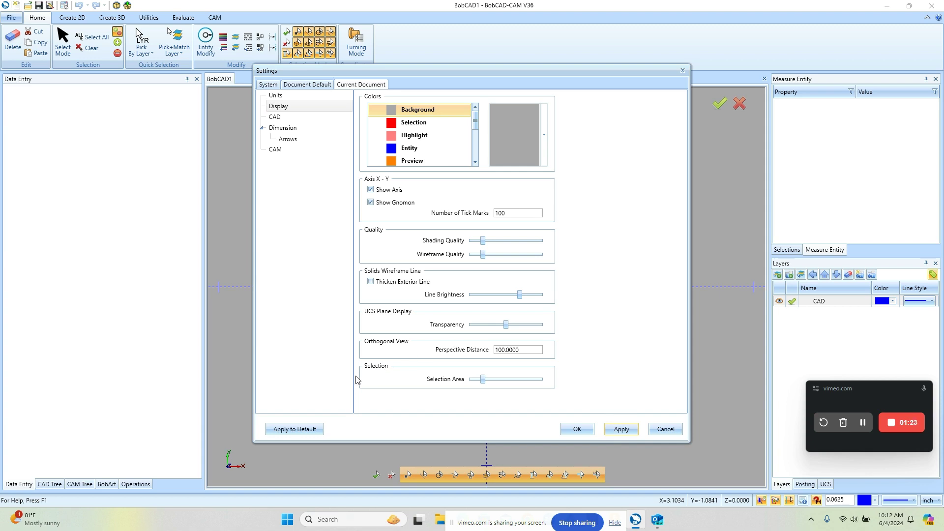
click(311, 431)
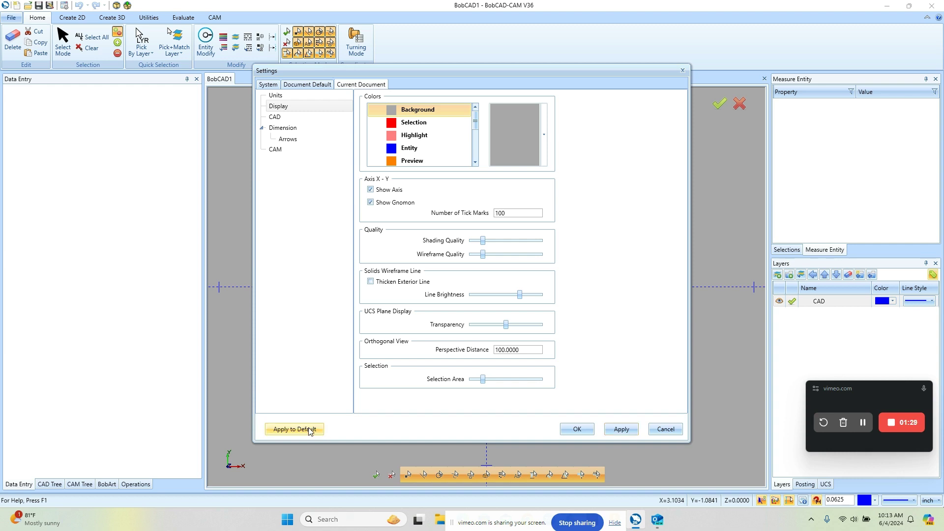
click(578, 428)
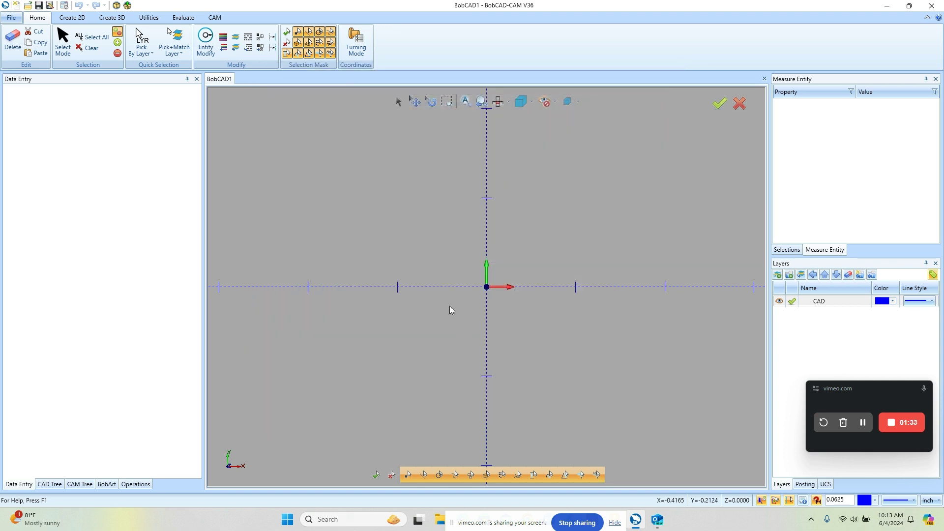
scroll(449, 306, down, 2)
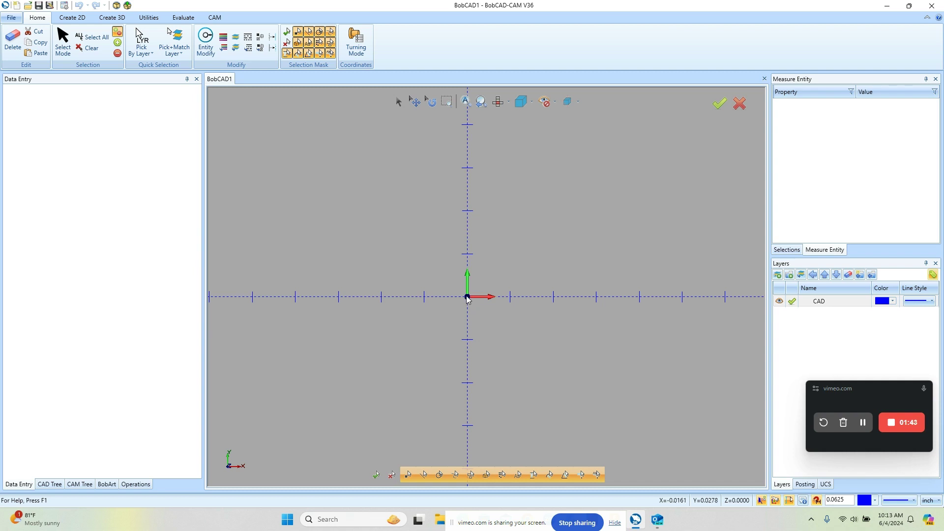
scroll(485, 290, down, 1)
scroll(485, 291, down, 3)
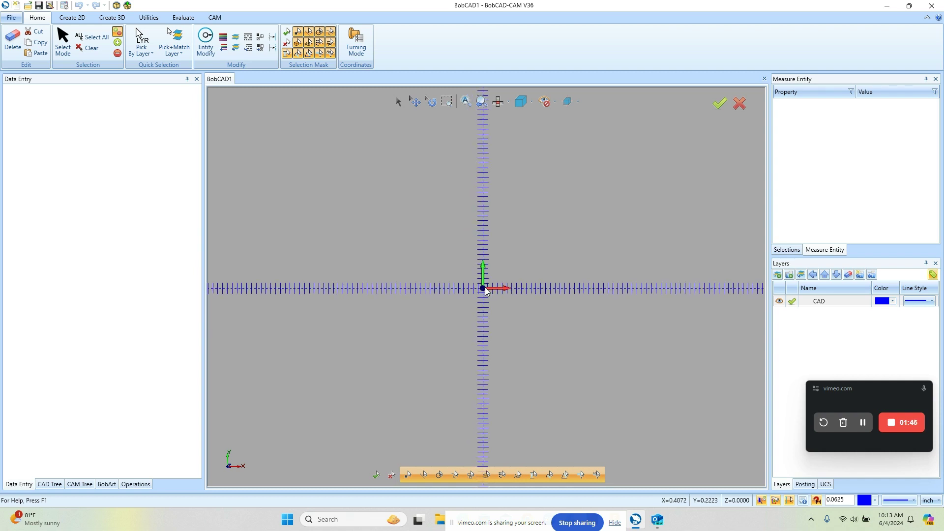
scroll(485, 291, up, 5)
scroll(486, 292, down, 4)
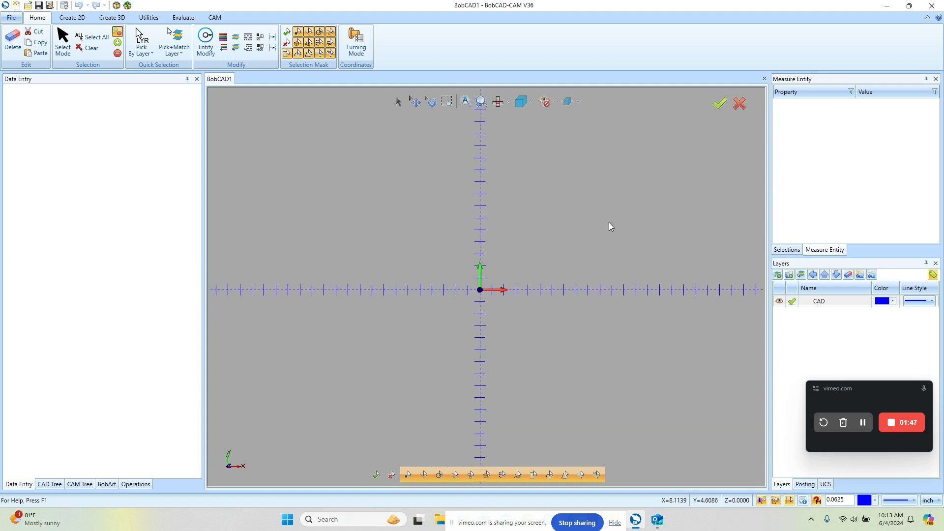
scroll(659, 172, up, 3)
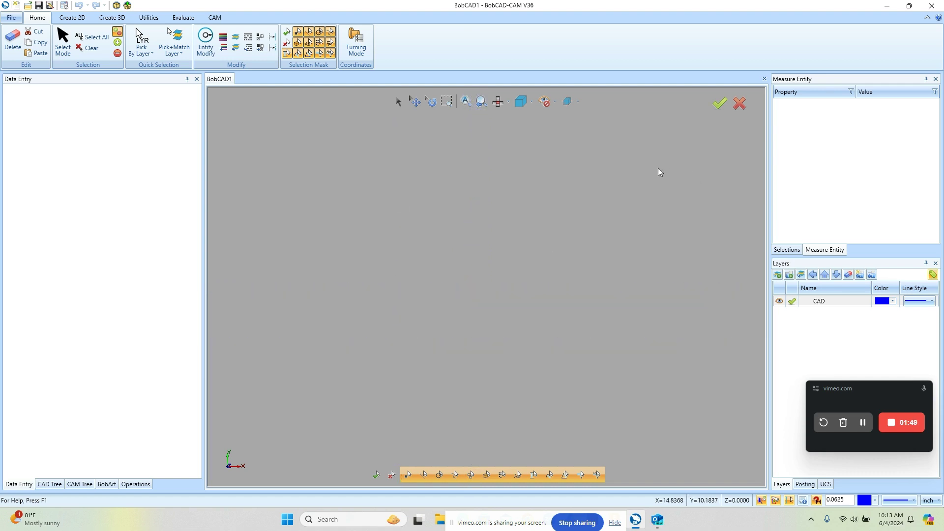
scroll(659, 172, down, 3)
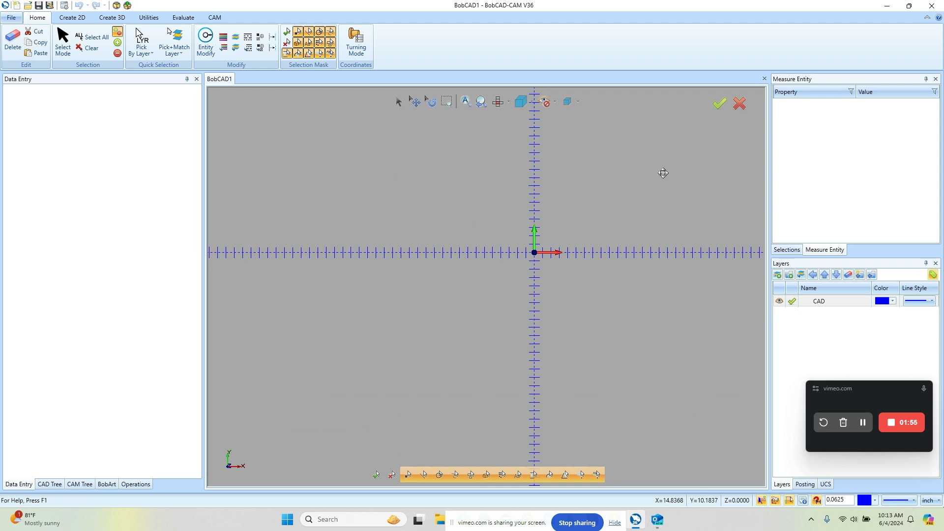
drag(663, 173, 656, 195)
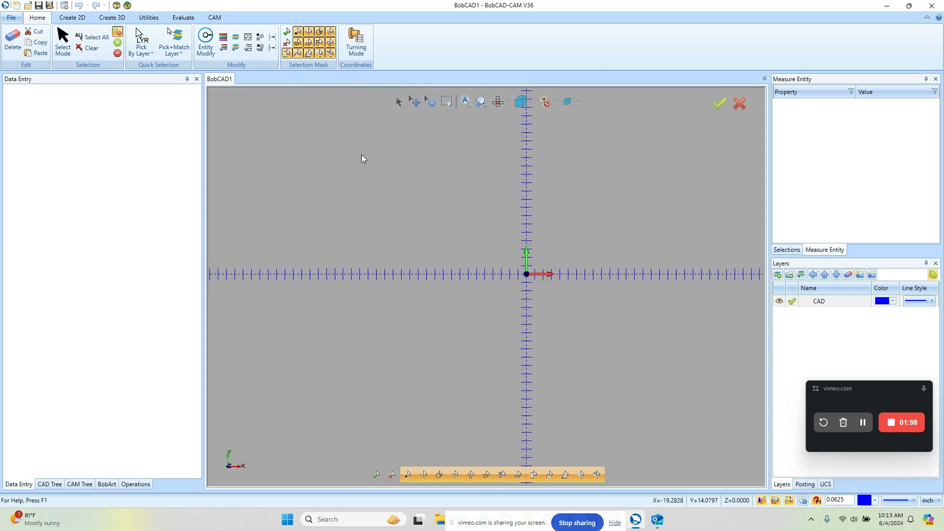
drag(347, 139, 427, 271)
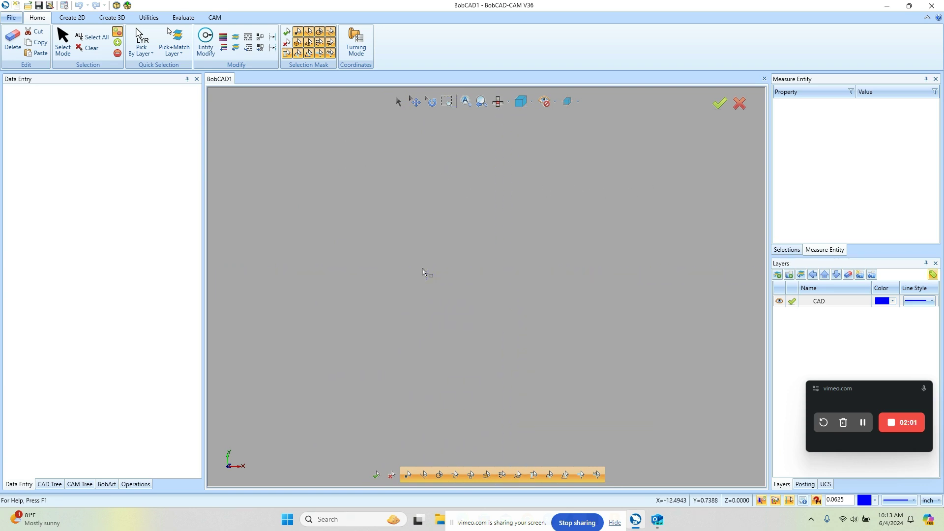
scroll(416, 268, down, 5)
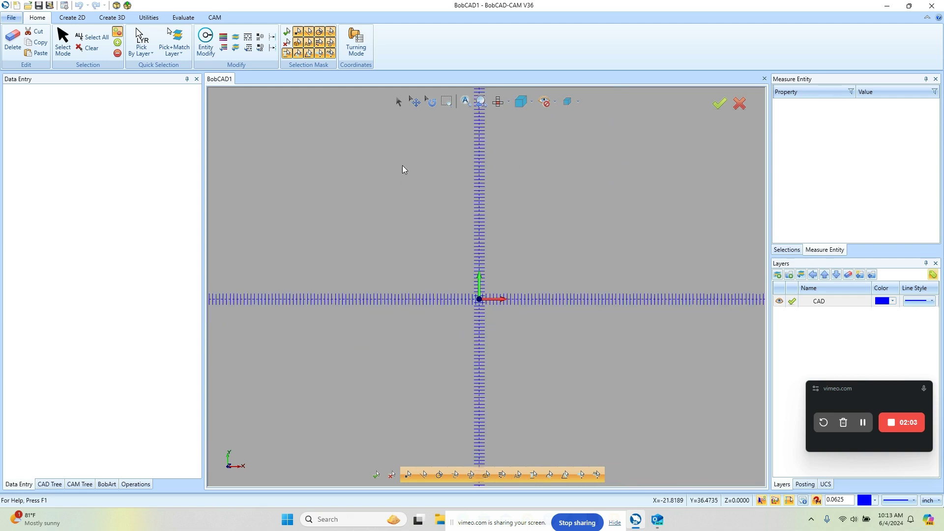
click(416, 105)
- Pan and zoom the empty drawing view, then switch to the Create 2D ribbon tab
drag(457, 205, 453, 202)
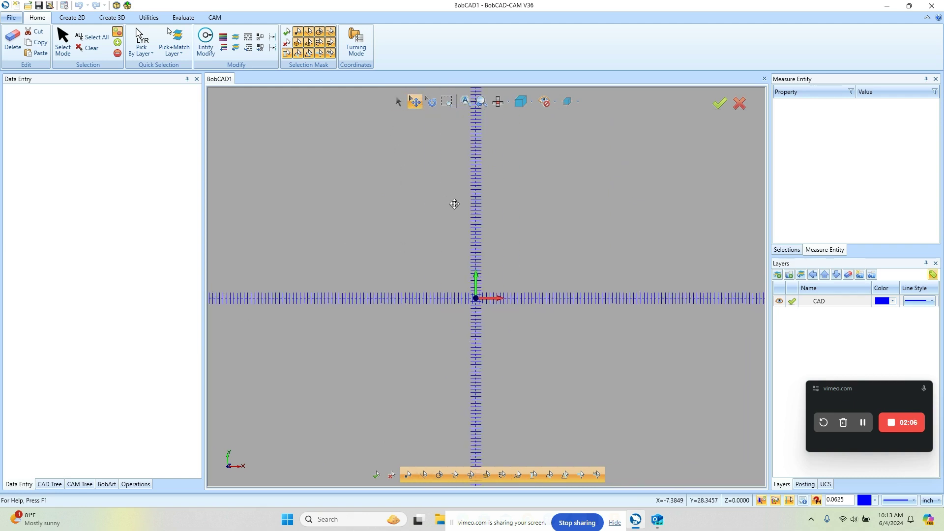
click(464, 102)
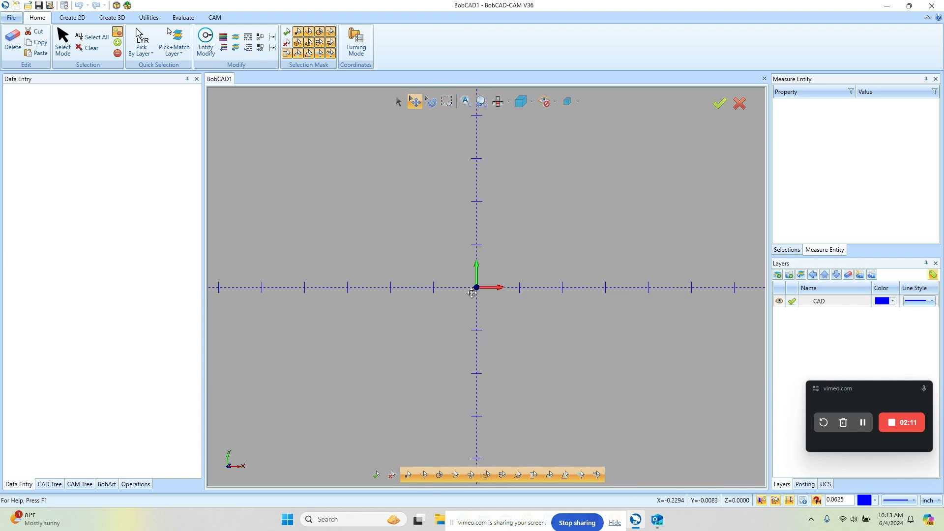
scroll(472, 294, down, 2)
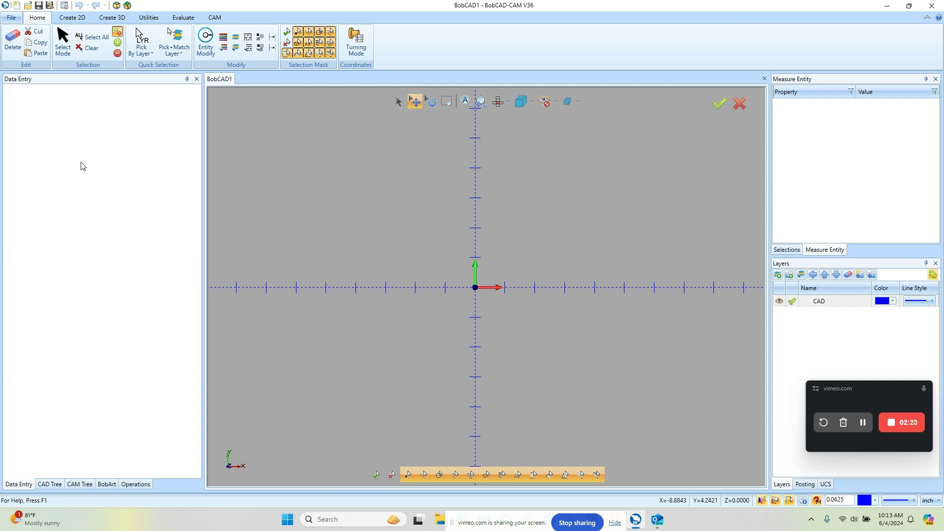
click(80, 19)
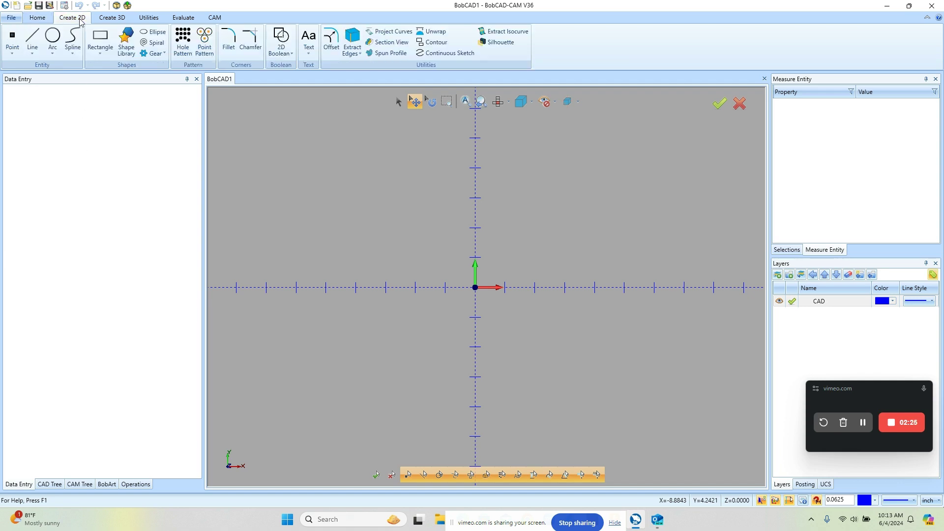
click(53, 39)
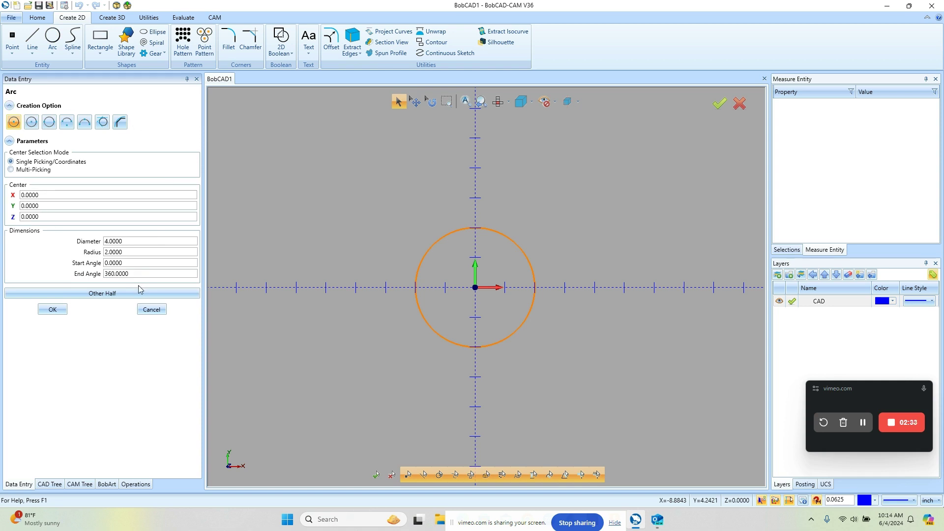
click(151, 310)
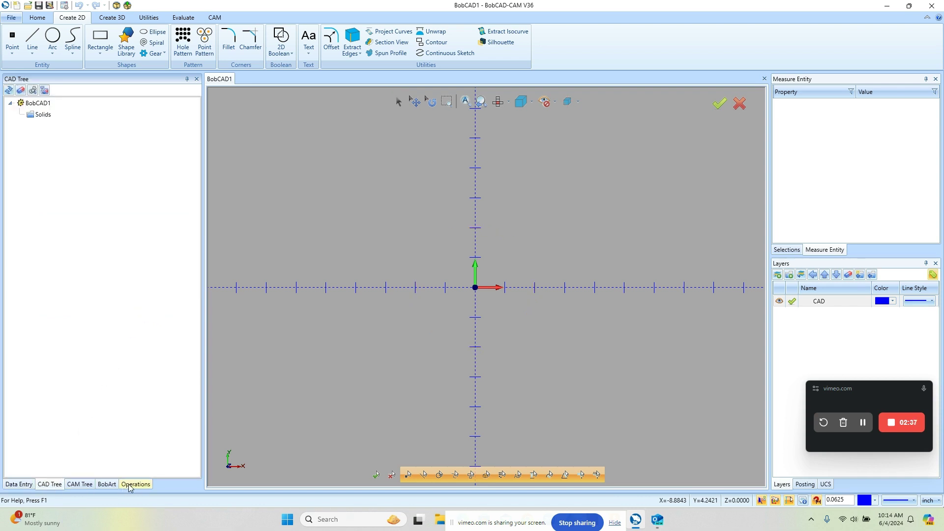
click(20, 485)
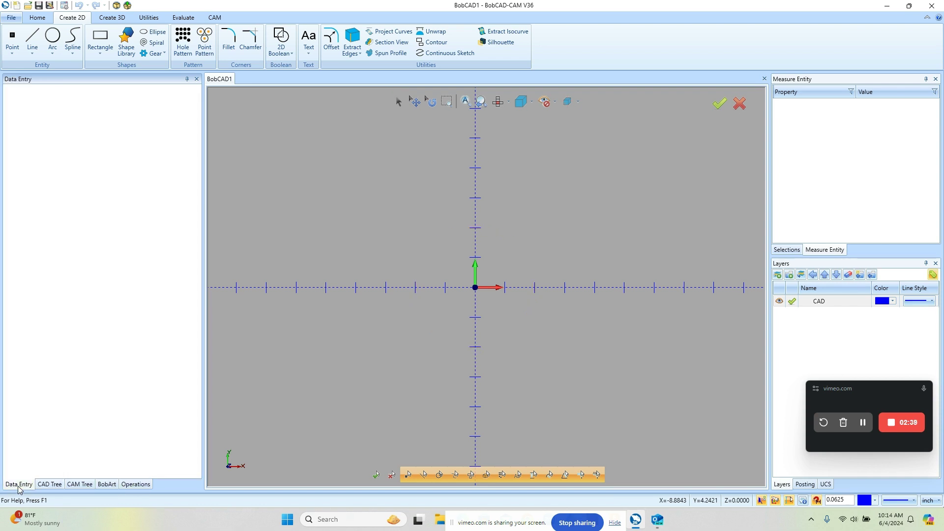
- Cycle through the CAD Tree, CAM Tree and BobArt panels, ending on the empty Operations tree
click(45, 485)
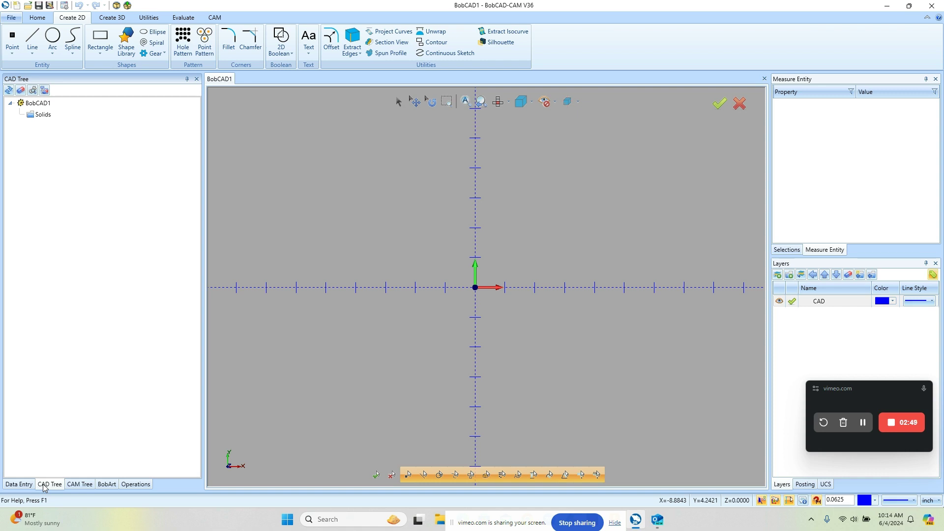
click(78, 488)
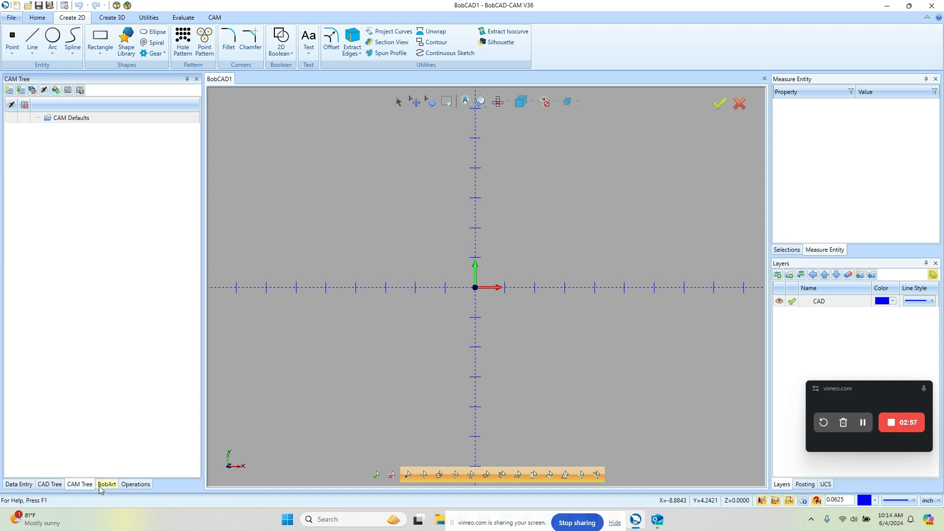
click(99, 486)
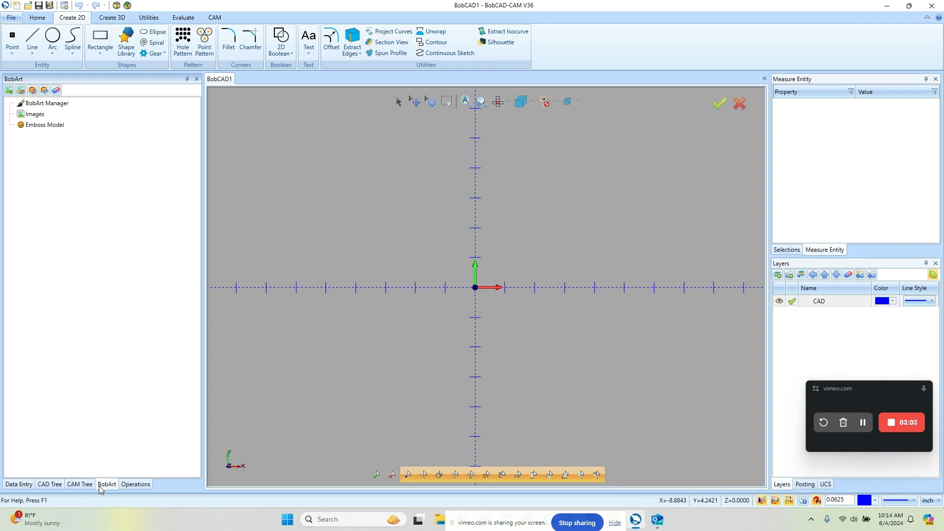
click(133, 485)
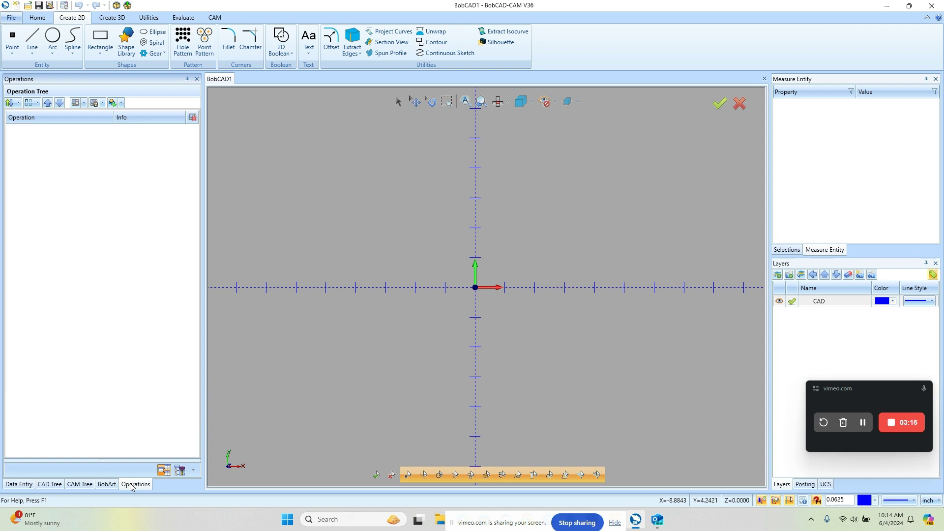
- Show the Data Entry panel, check Selections and Measure Entity, then bring up Posting and the UCS plane list
click(20, 485)
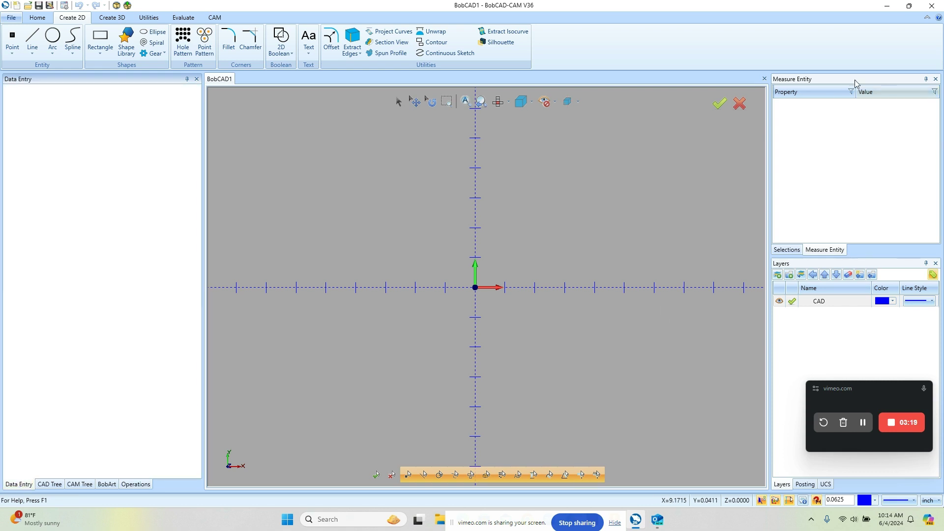
click(787, 250)
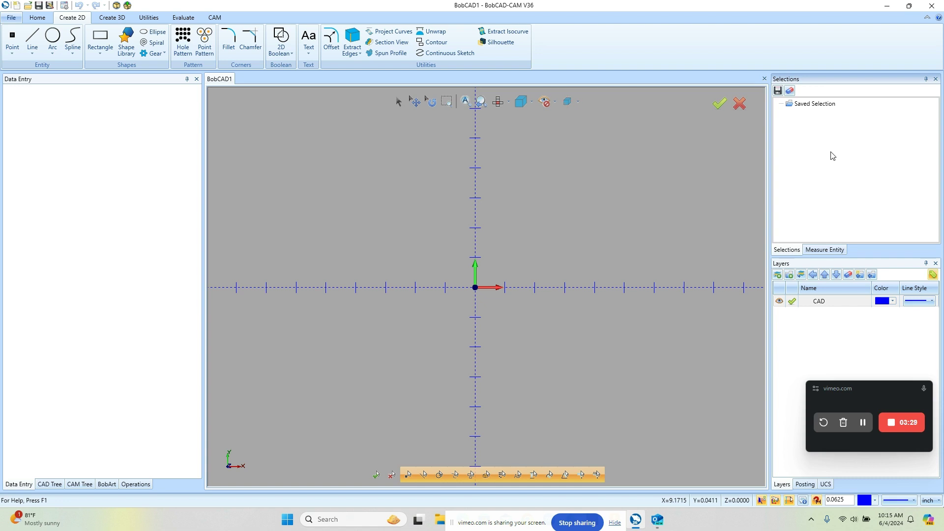
click(831, 251)
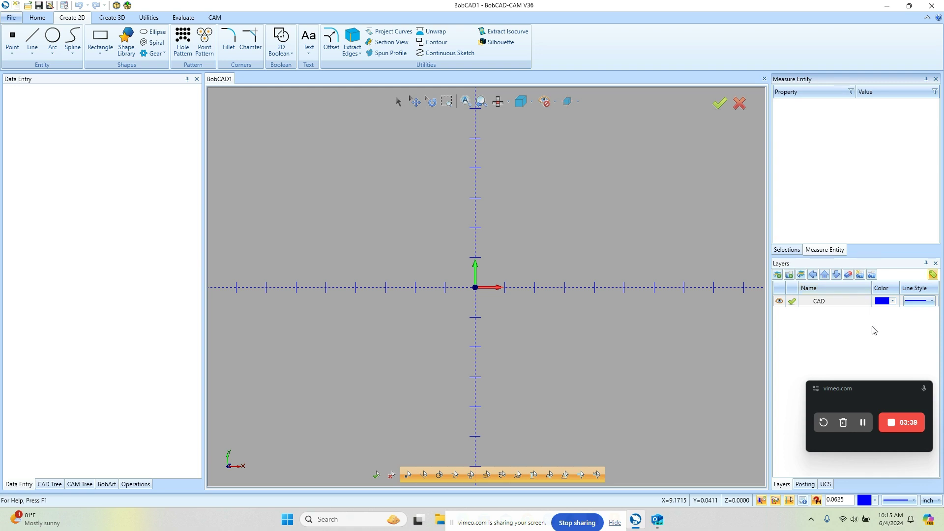
drag(883, 389, 870, 139)
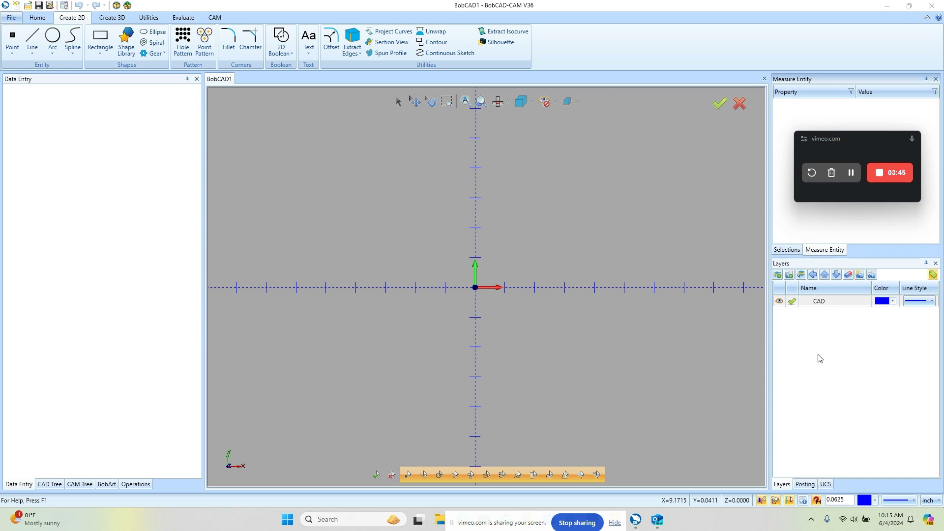
click(807, 485)
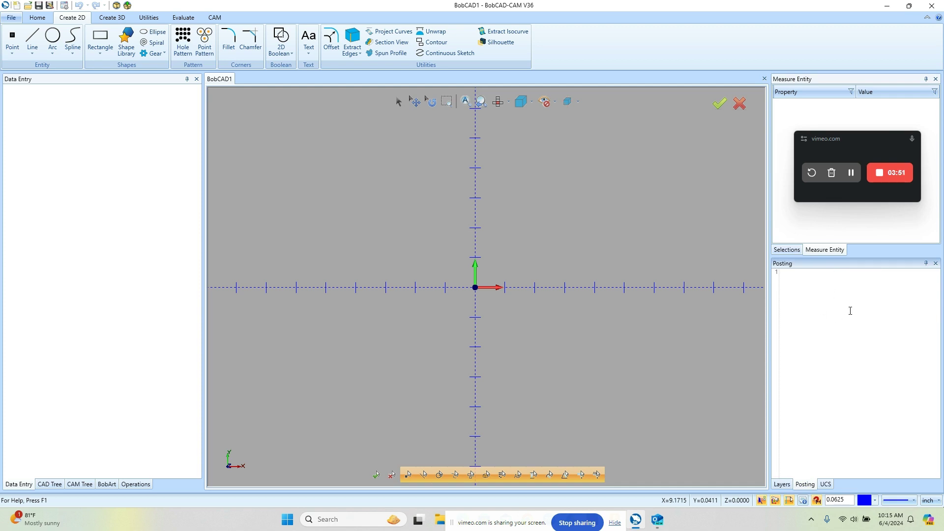
click(826, 485)
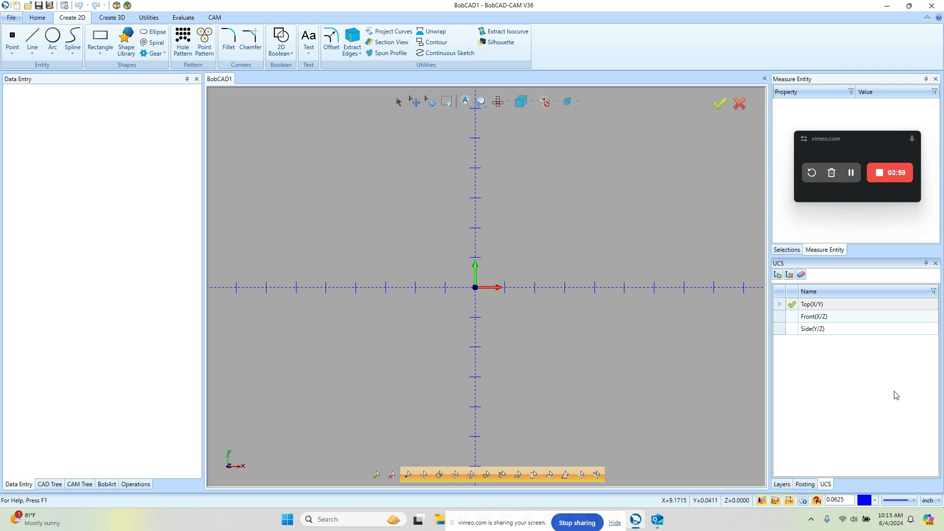
click(938, 500)
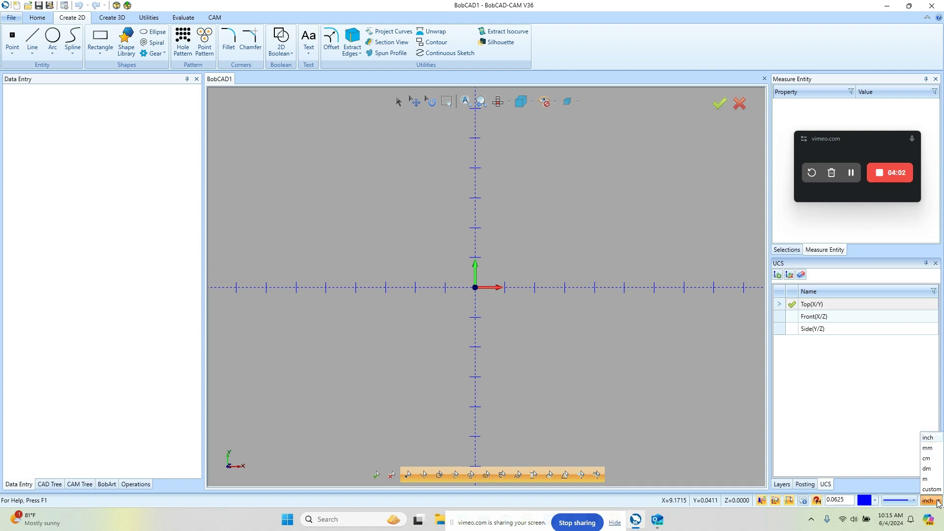
click(940, 438)
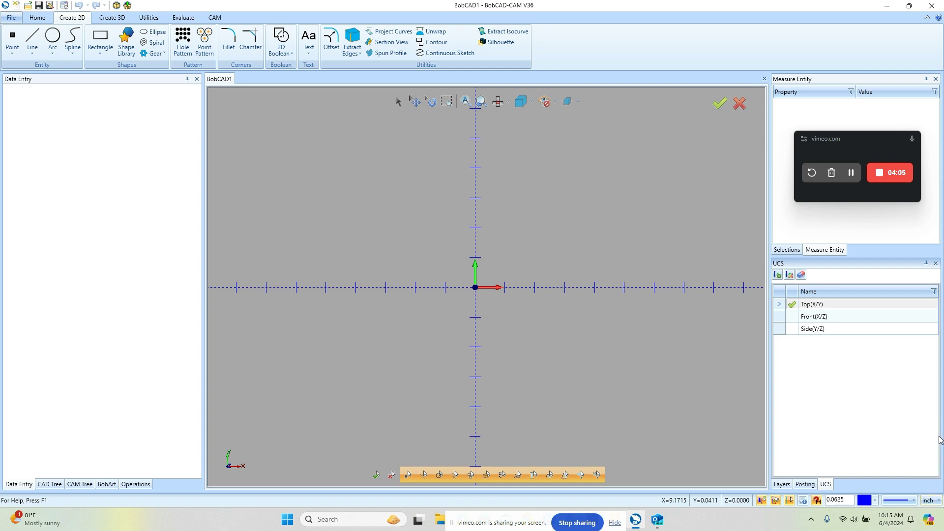
click(913, 501)
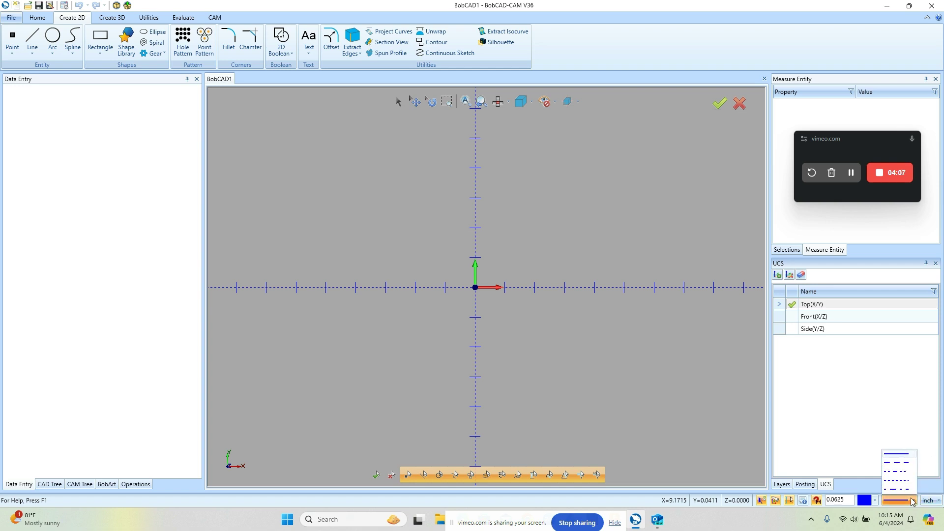
click(900, 454)
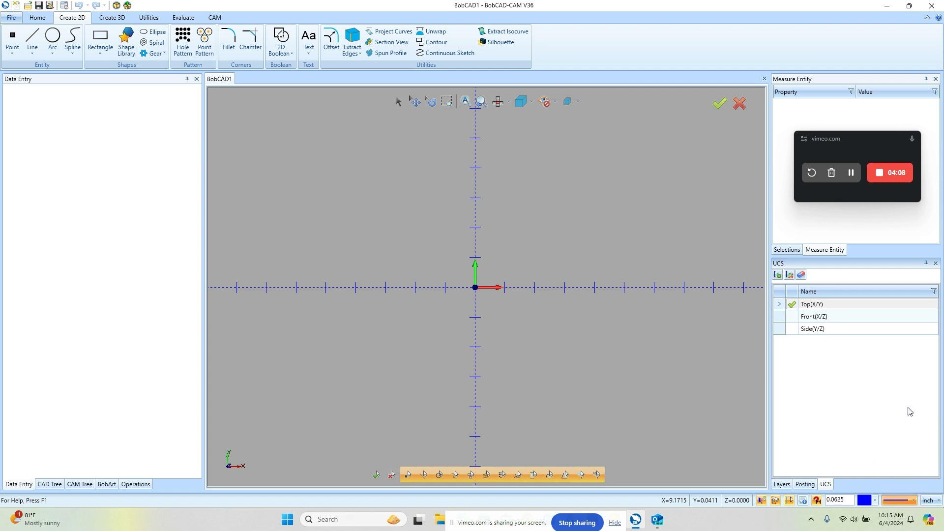
click(877, 499)
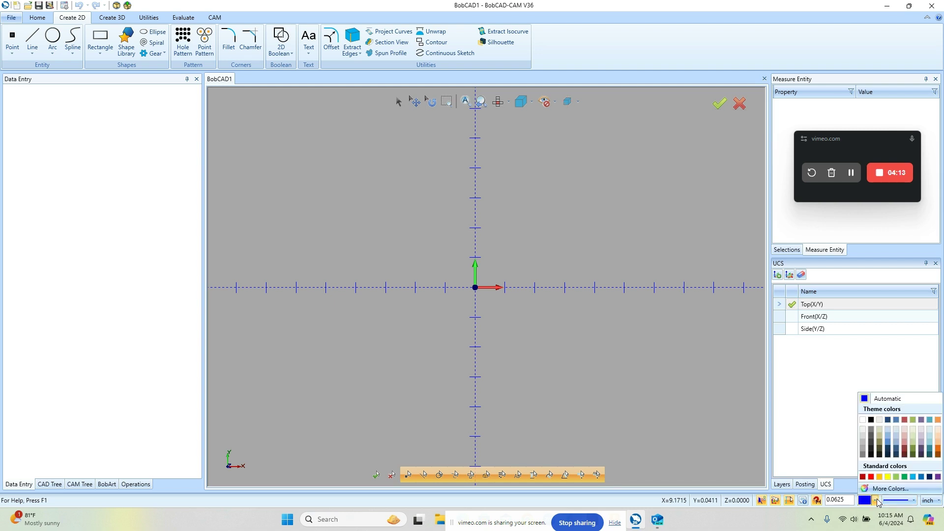
click(834, 410)
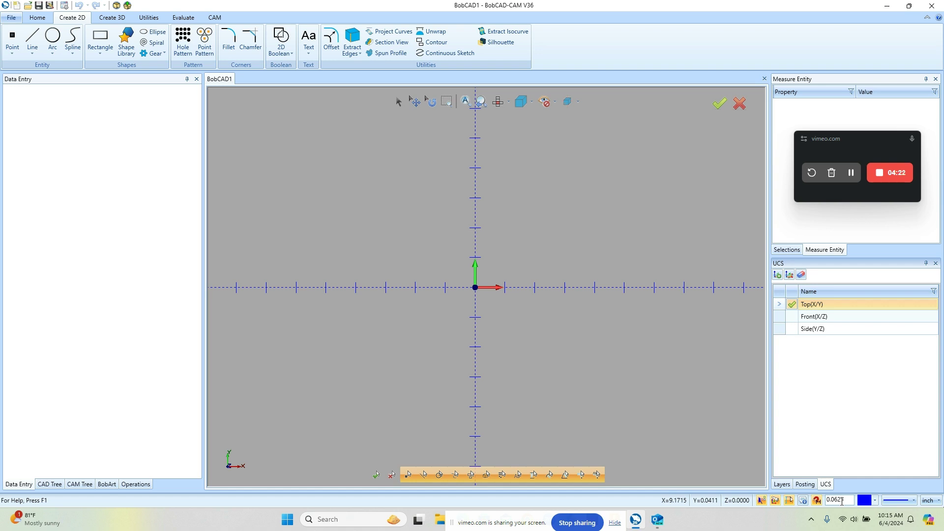
click(817, 500)
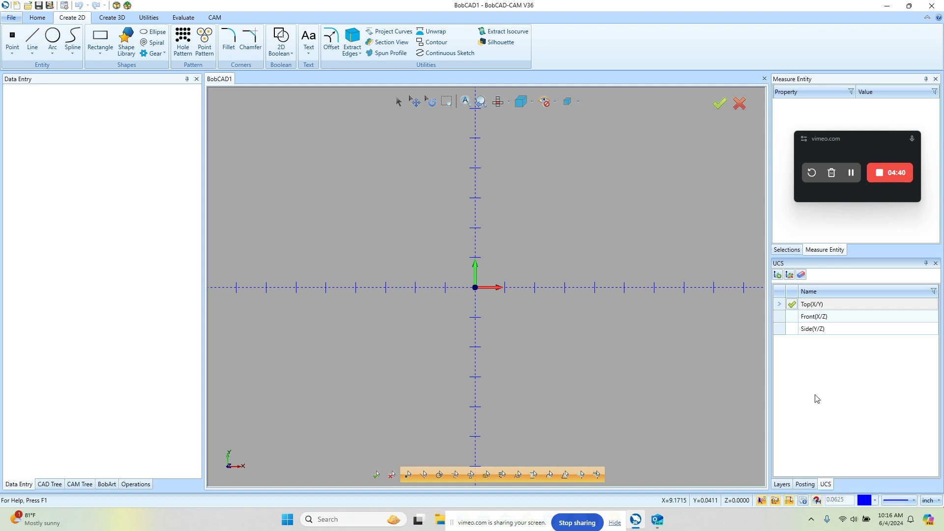
- Tour the File, Home, Create 2D, Create 3D, Utilities, Evaluate and CAM tabs, ending on Utilities
click(13, 18)
click(39, 20)
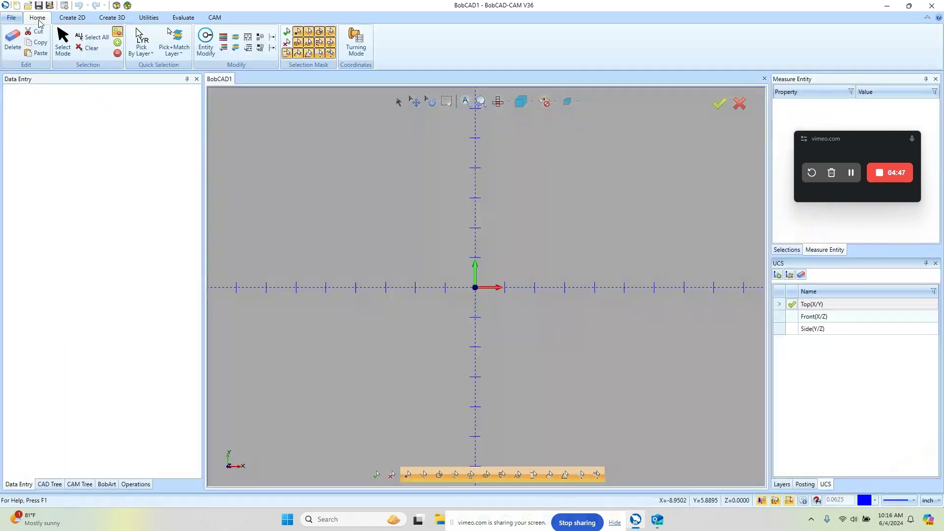
click(66, 19)
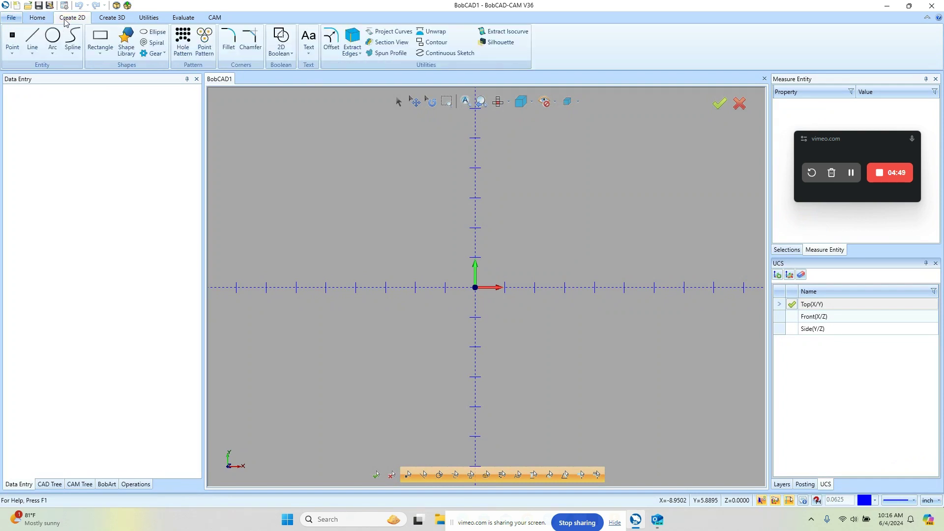
click(103, 20)
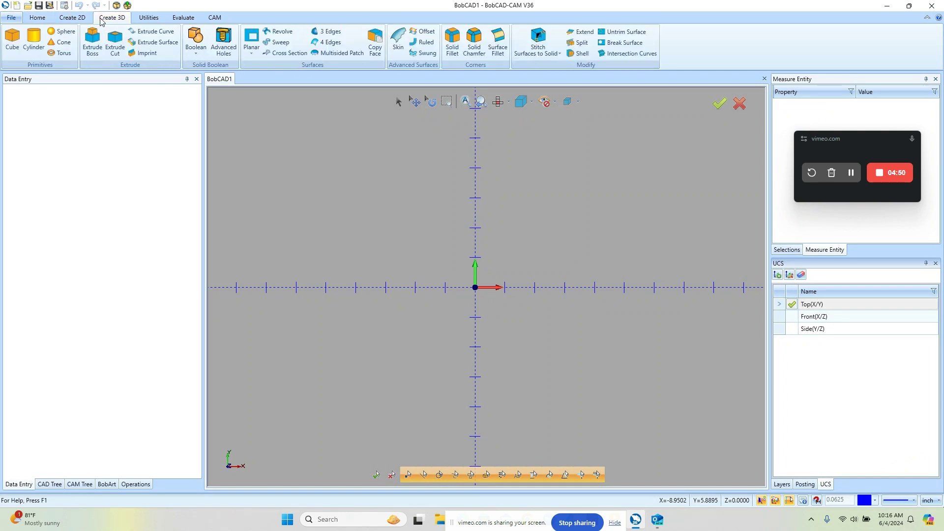
click(144, 20)
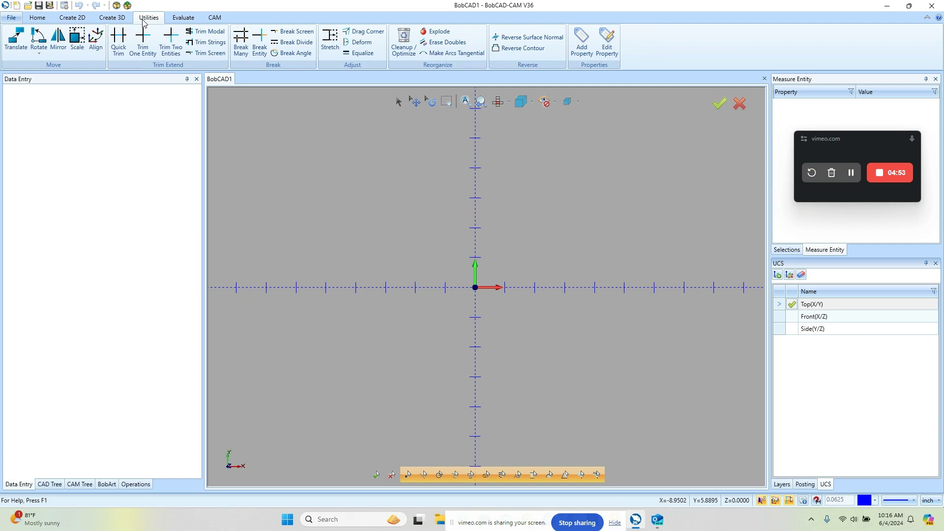
click(174, 21)
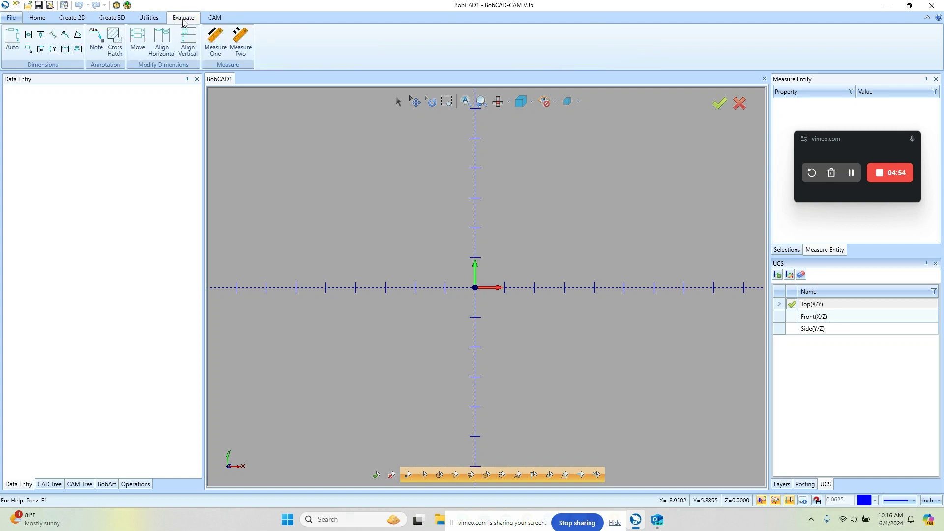
click(210, 22)
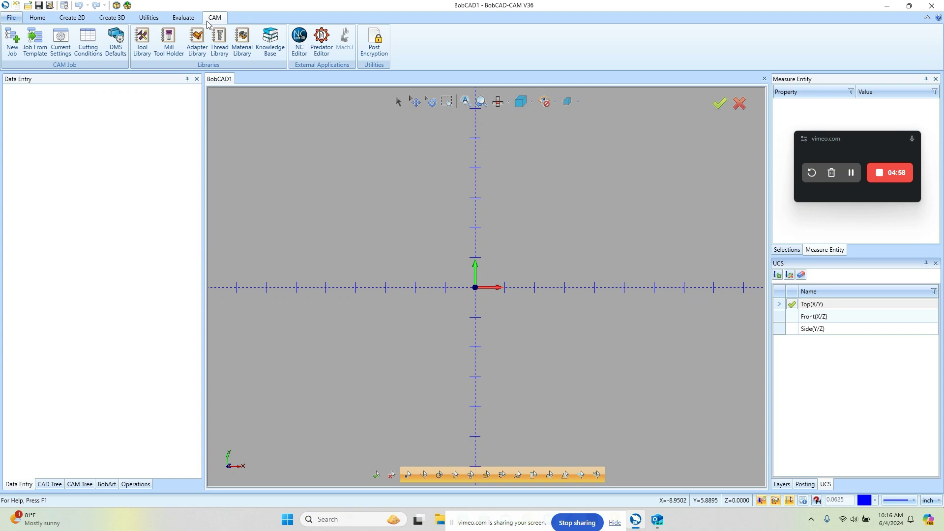
click(155, 24)
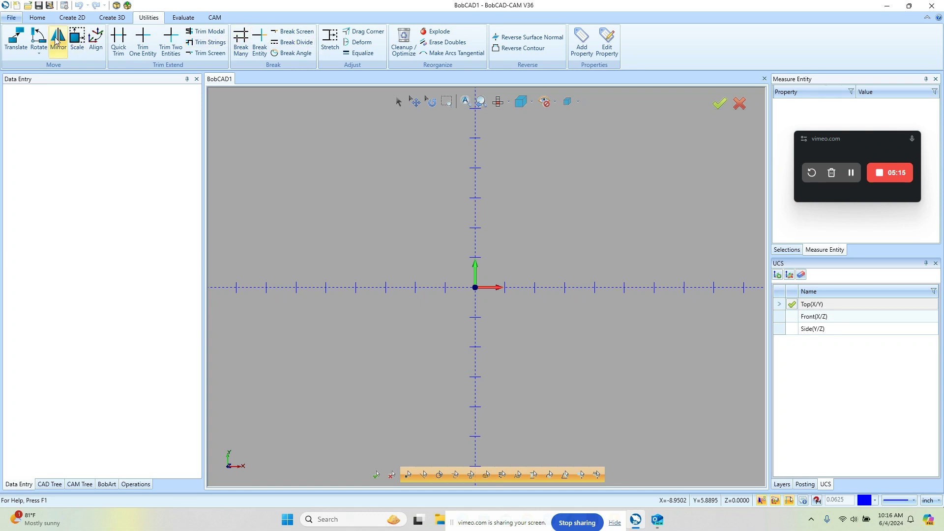
- Switch back to the Create 2D ribbon tab with its point, line, arc and rectangle tools
click(72, 17)
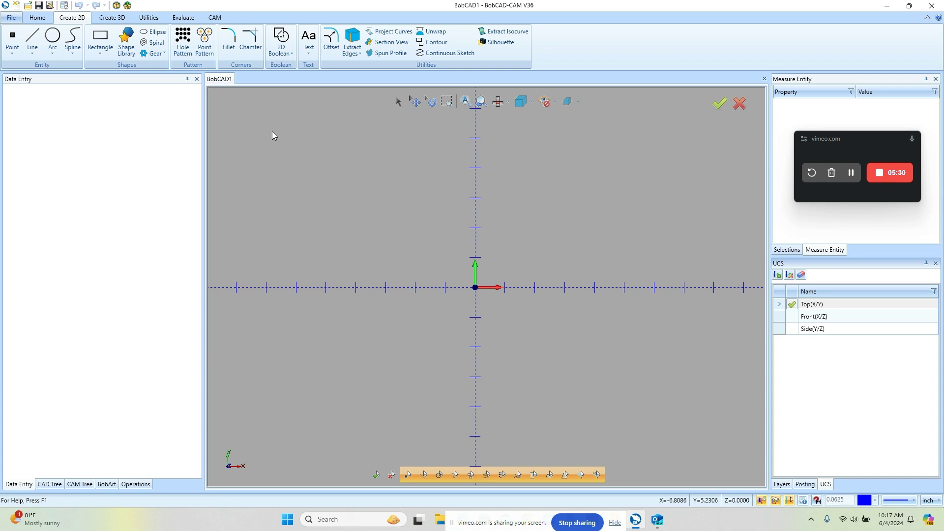
- In File > User Profile, preview the BobCAD Classic, CAD and CAM layouts, then apply After Dark
click(12, 18)
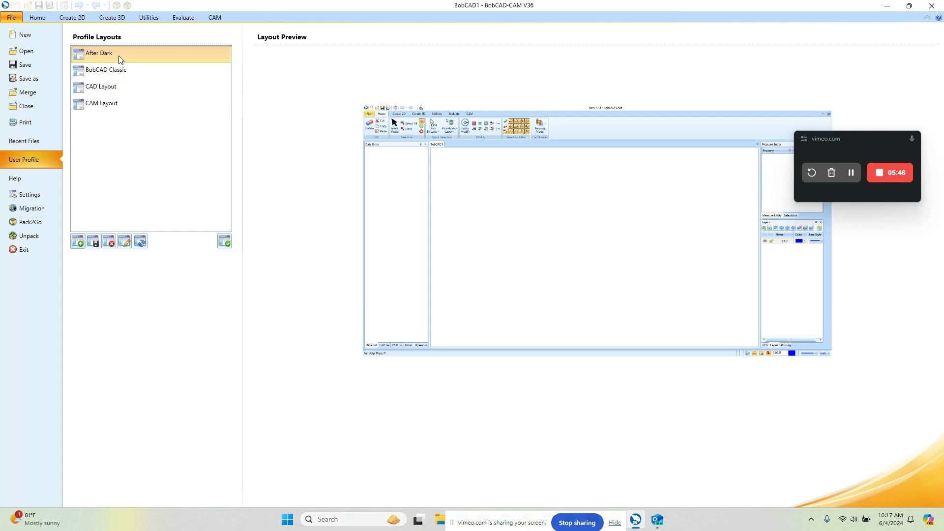
click(117, 72)
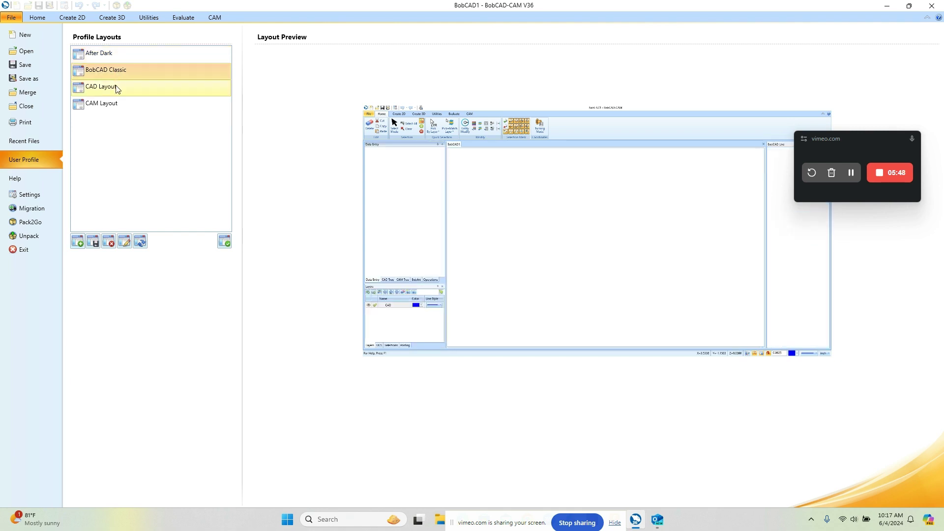
click(118, 89)
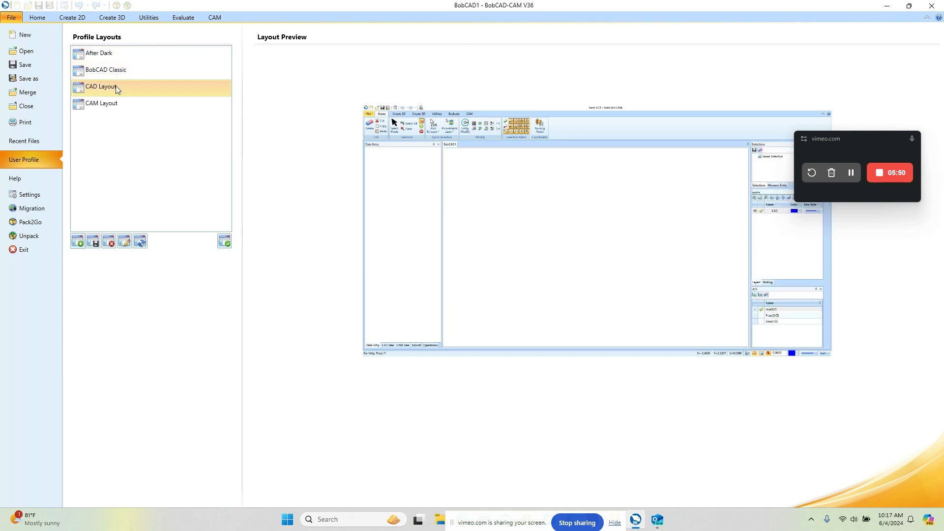
click(118, 104)
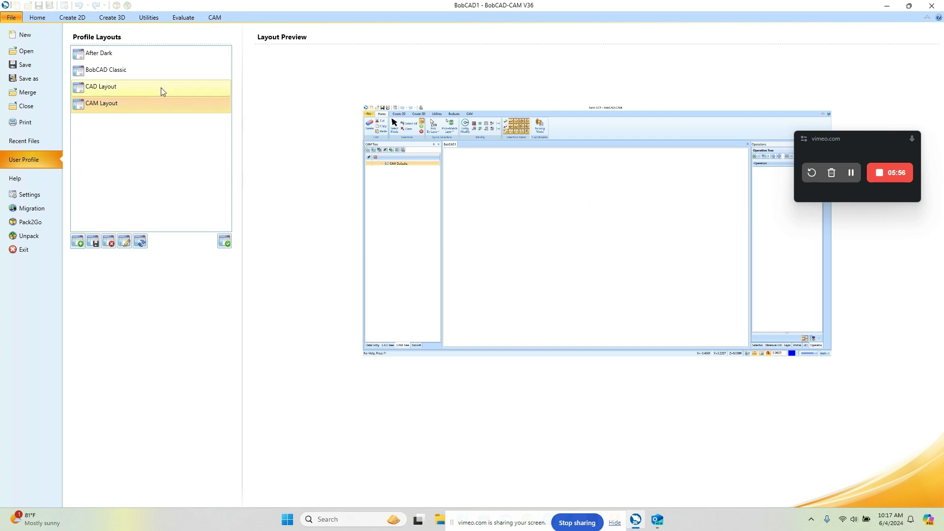
click(116, 58)
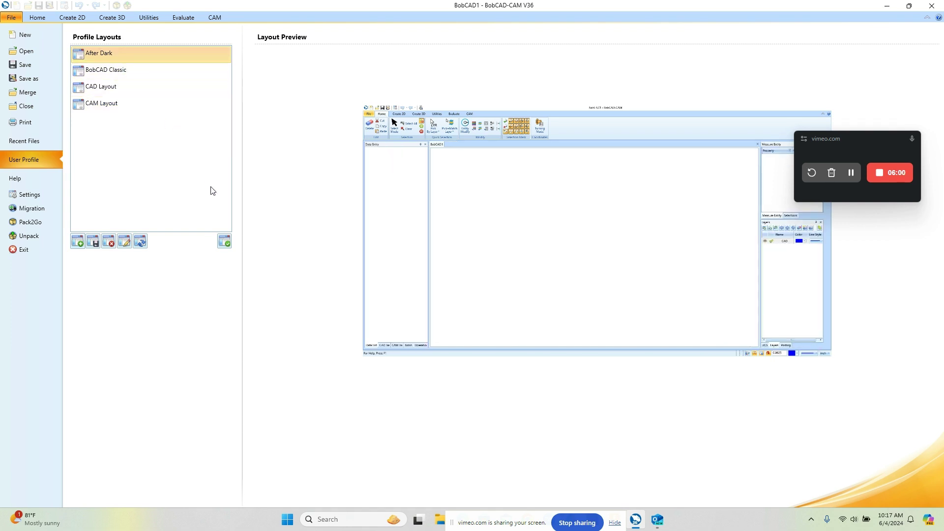
click(226, 242)
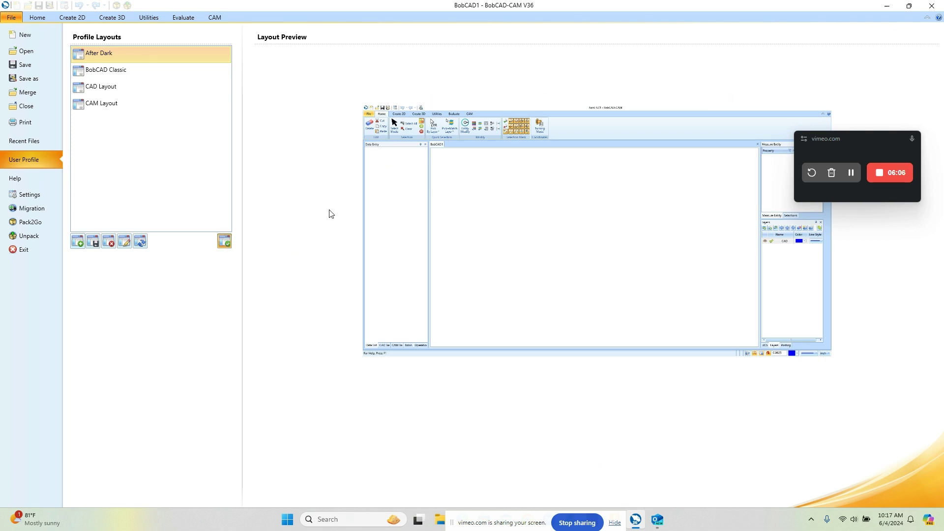